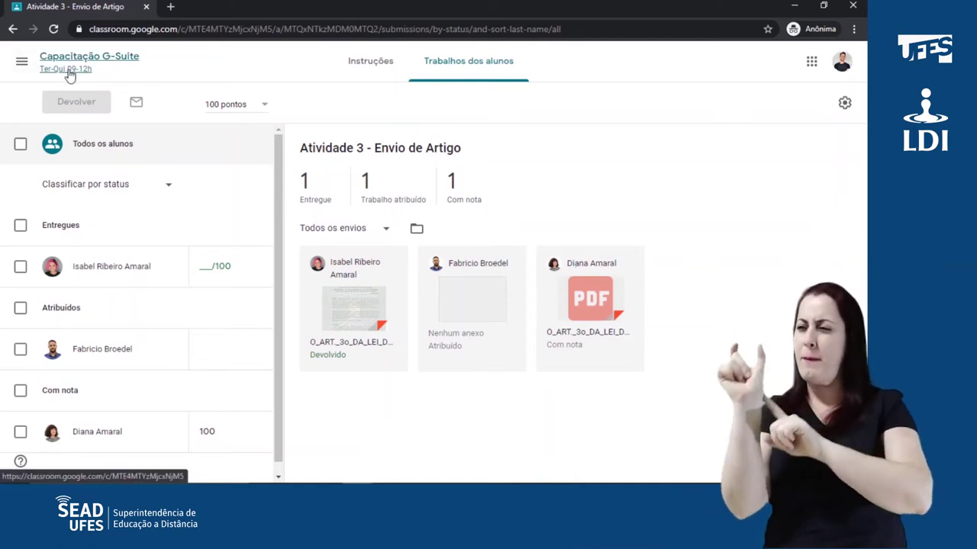
Open the "Para corrigir" list of activities, check its reviewed activities, and return to those still awaiting correction.
{"action": "left_click", "coordinate": [21, 61]}
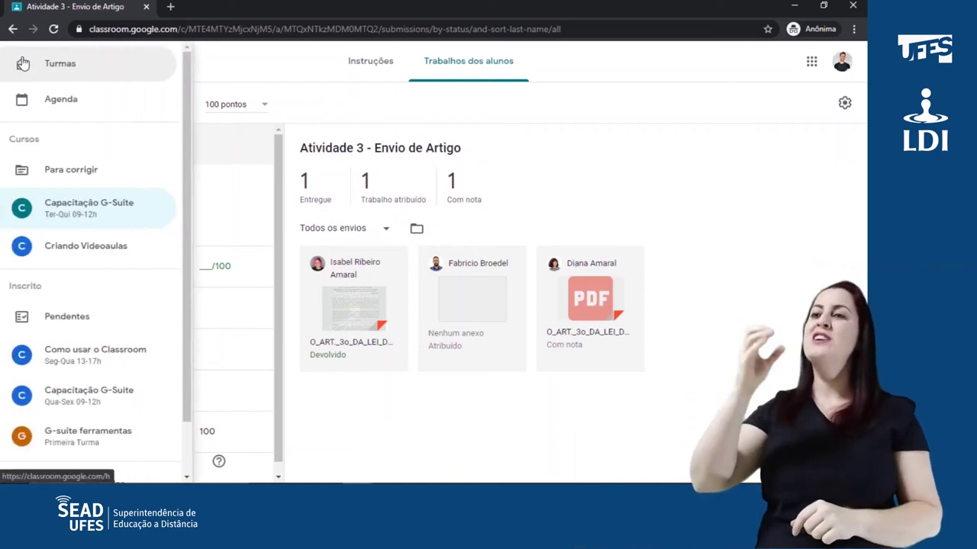
{"action": "left_click", "coordinate": [71, 172]}
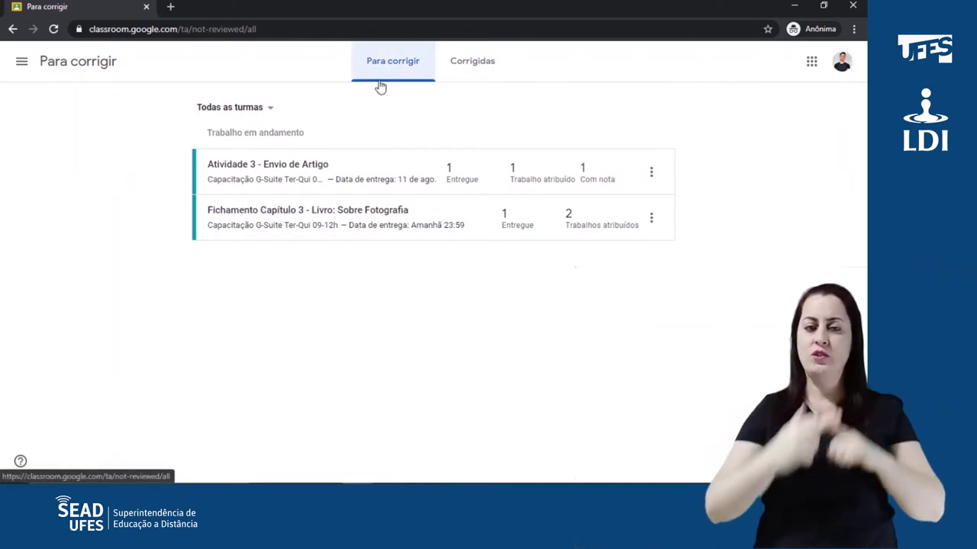
{"action": "left_click", "coordinate": [473, 67]}
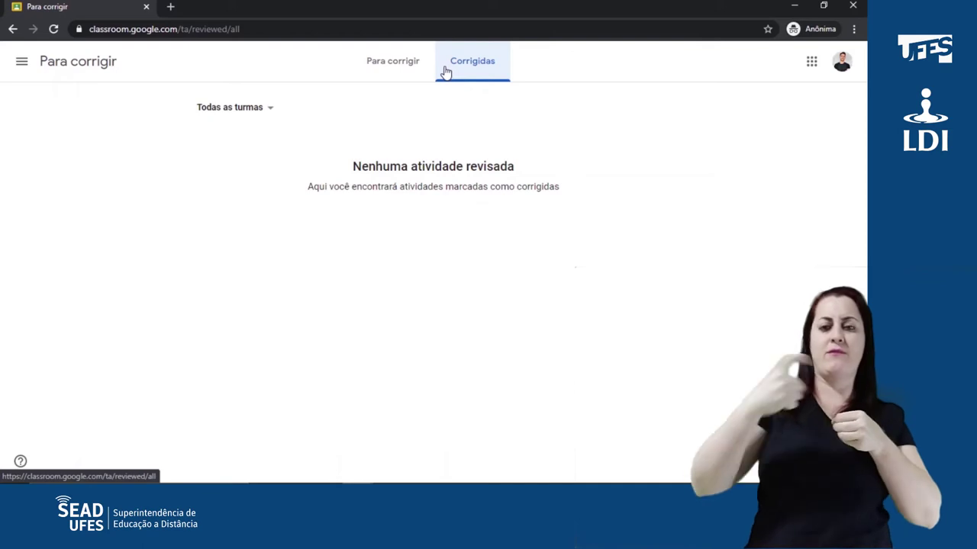
{"action": "left_click", "coordinate": [396, 67]}
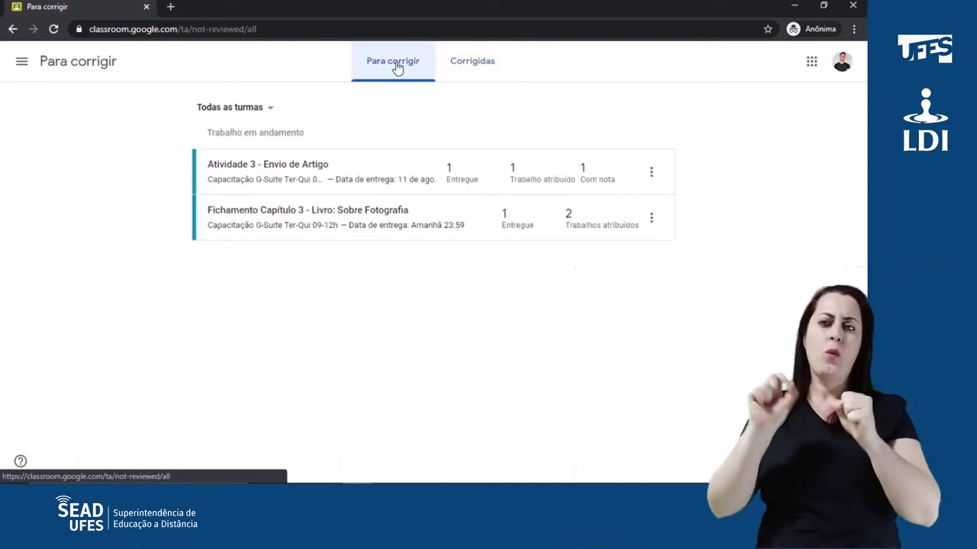
Check the options available for "Atividade 3 - Envio de Artigo" and the classes offered for filtering the list.
{"action": "left_click", "coordinate": [652, 172]}
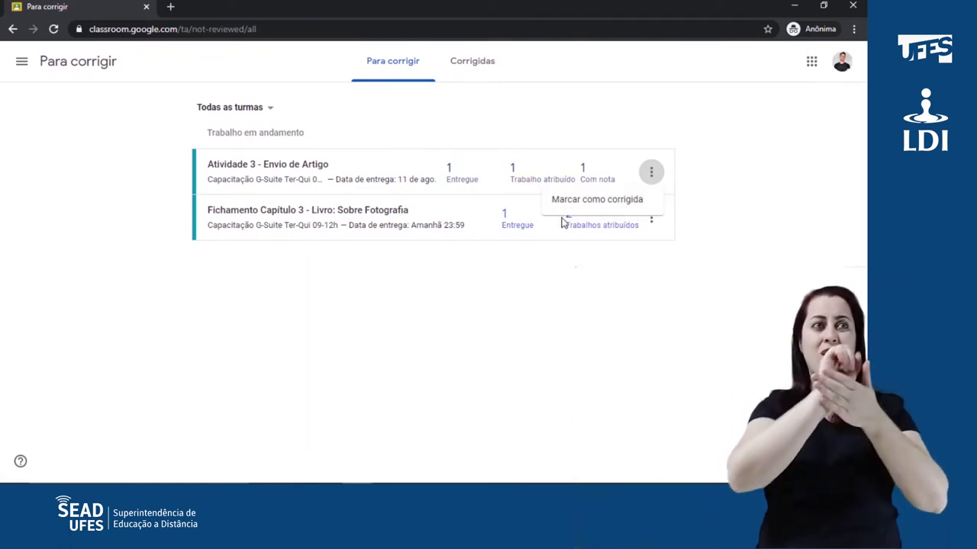
{"action": "left_click", "coordinate": [747, 179]}
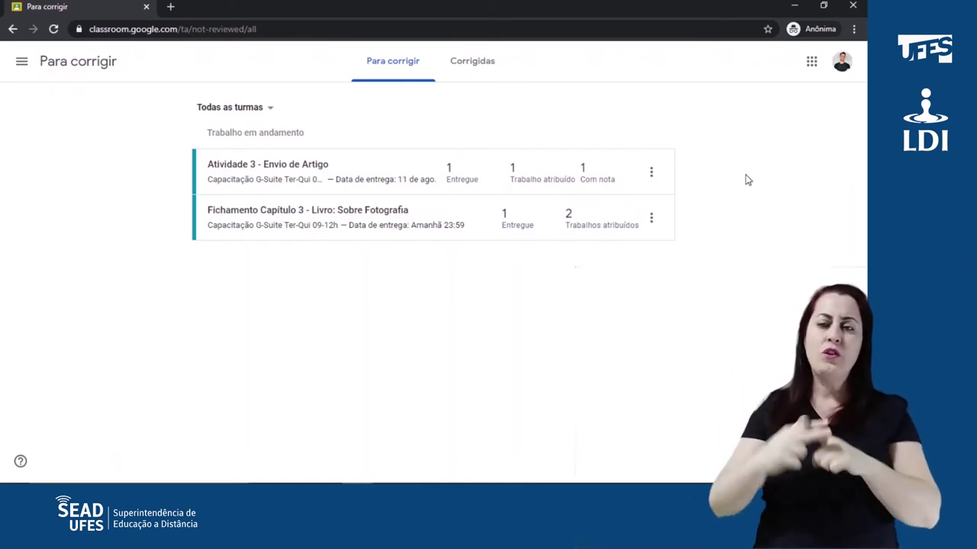
{"action": "left_click", "coordinate": [261, 108]}
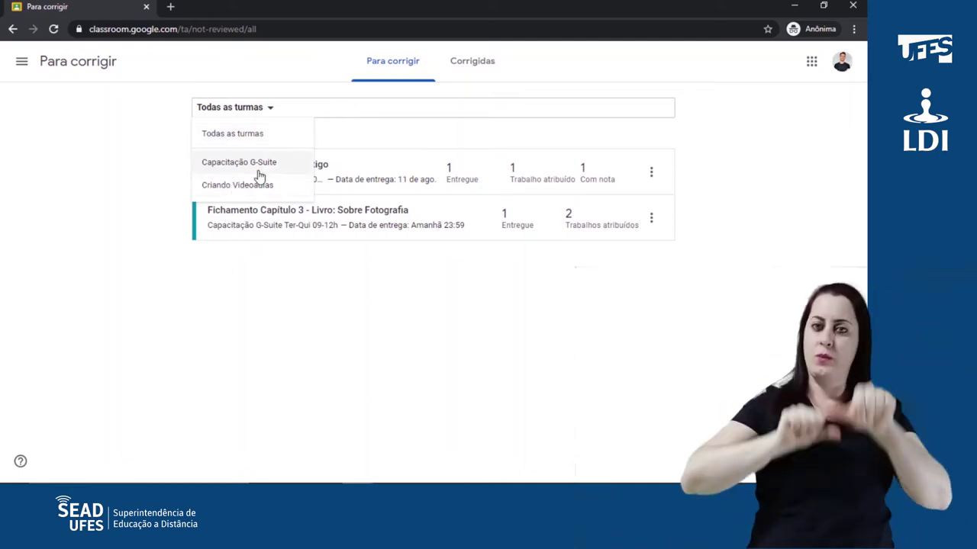
{"action": "left_click", "coordinate": [273, 126]}
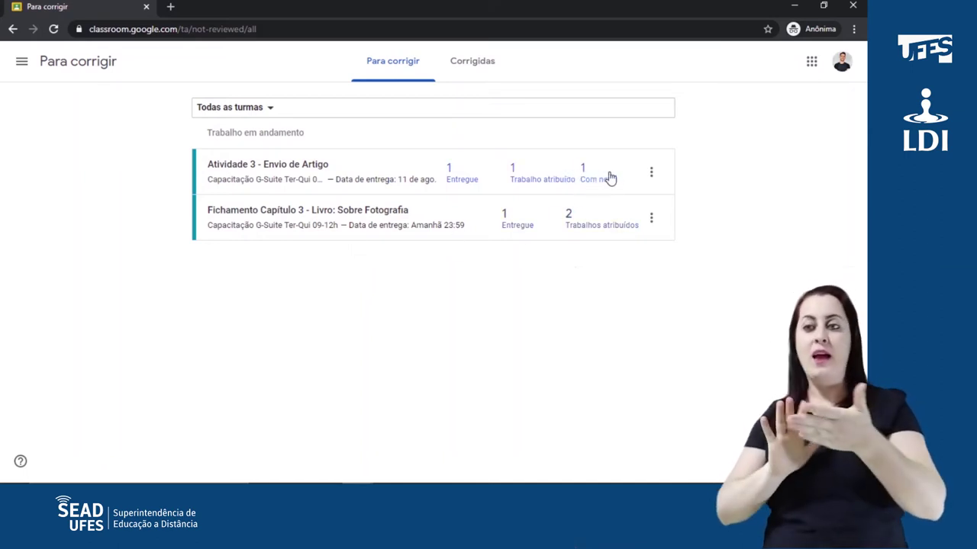
{"action": "left_click", "coordinate": [772, 190]}
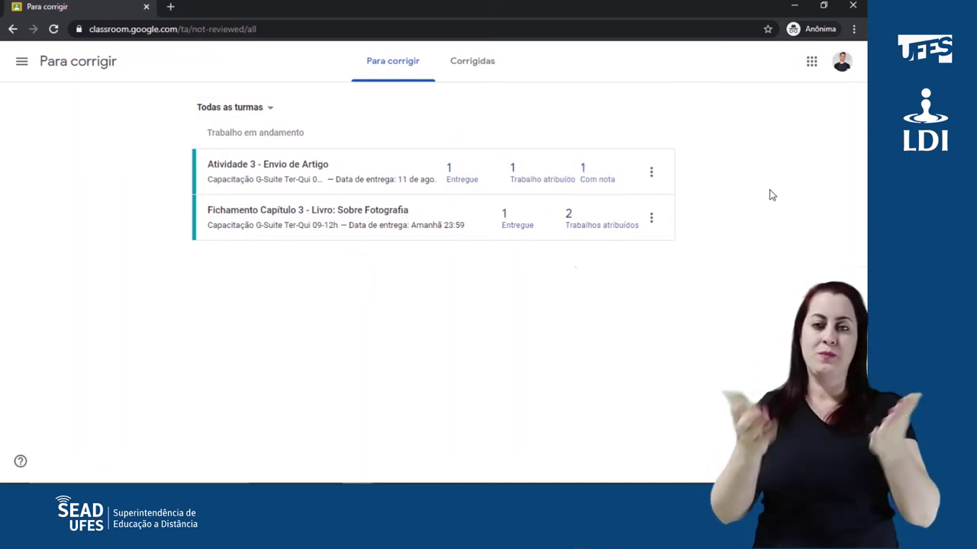
In "Fichamento Capítulo 3 - Livro: Sobre Fotografia", open the document of the student who has turned in the work.
{"action": "left_click", "coordinate": [373, 215]}
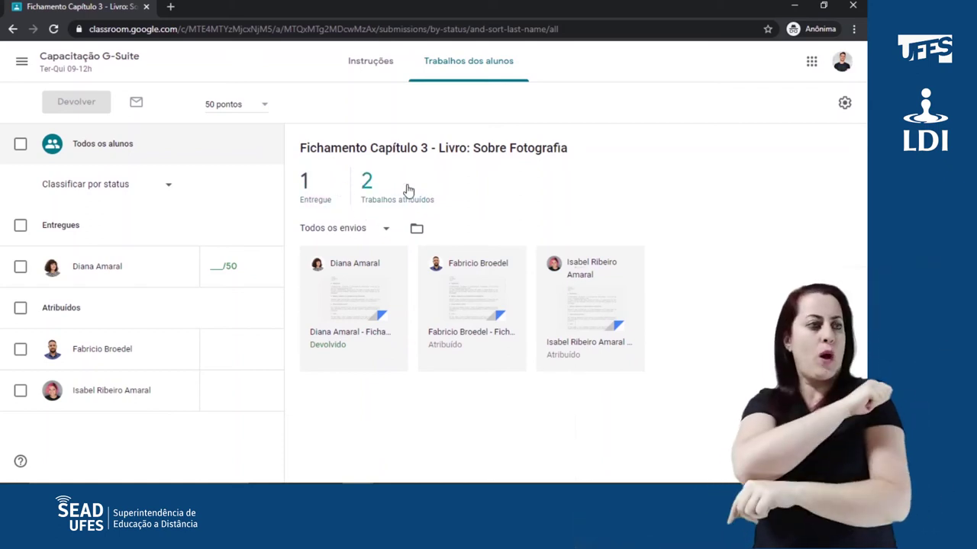
{"action": "left_click", "coordinate": [93, 272]}
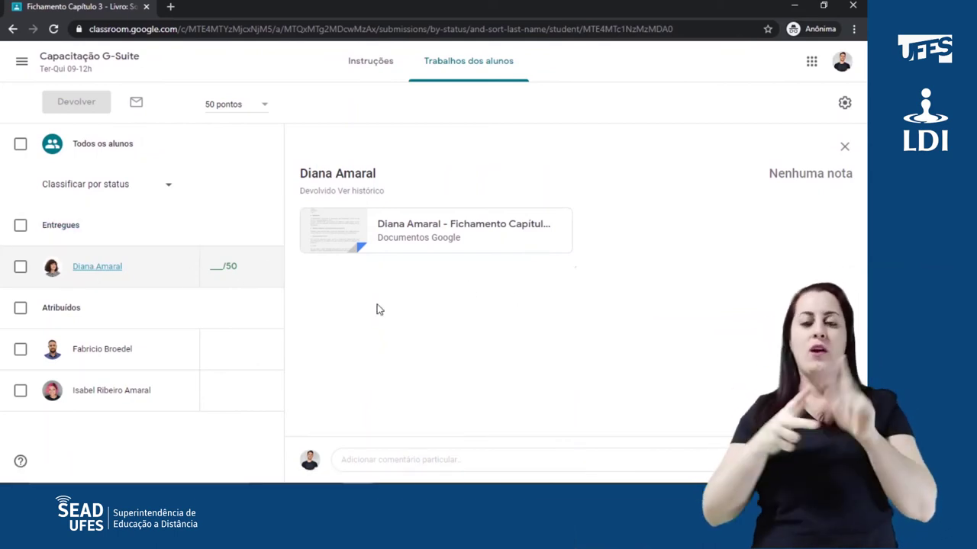
{"action": "left_click", "coordinate": [421, 227]}
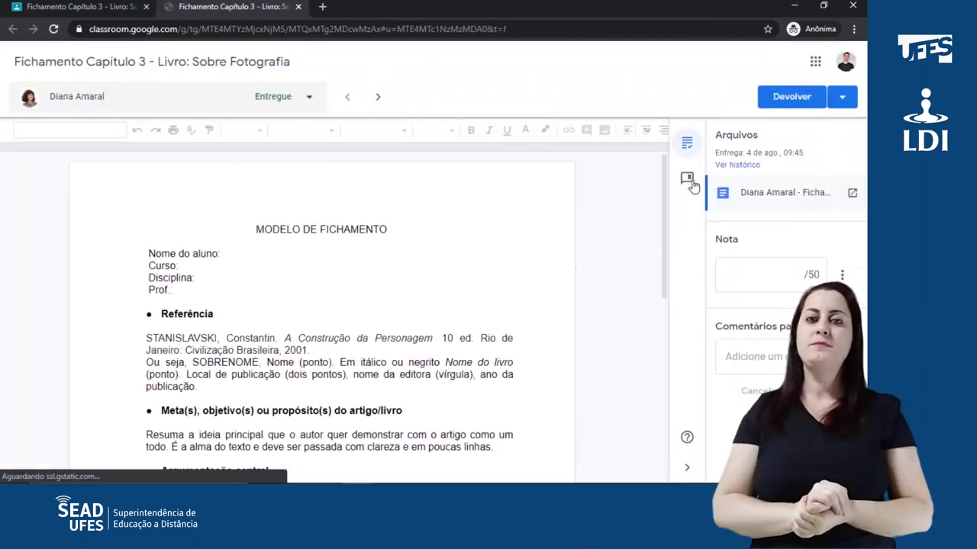
Examine the comment bank and its add-comment dialog alongside the submitted document, and return to the activity's student work page.
{"action": "left_click", "coordinate": [688, 182]}
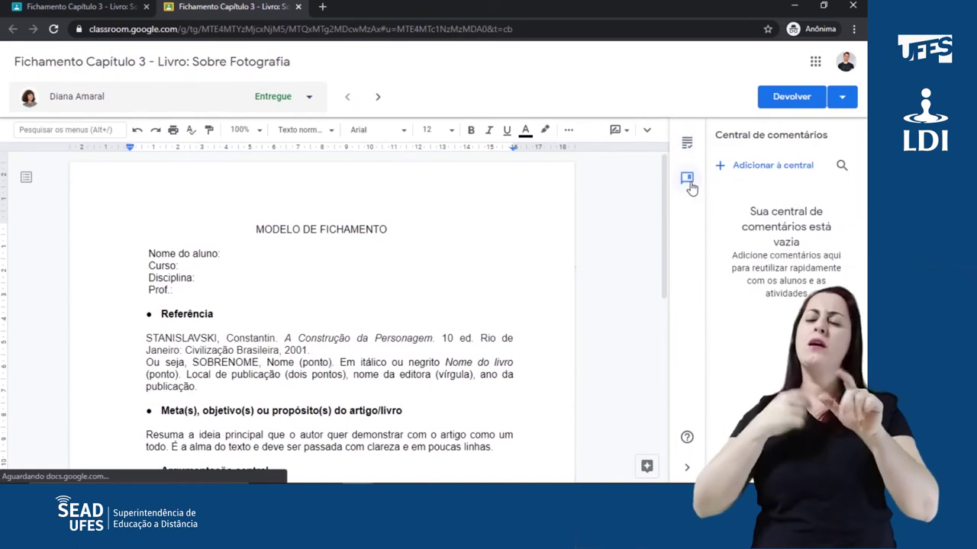
{"action": "left_click_drag", "start_coordinate": [269, 349], "coordinate": [349, 375]}
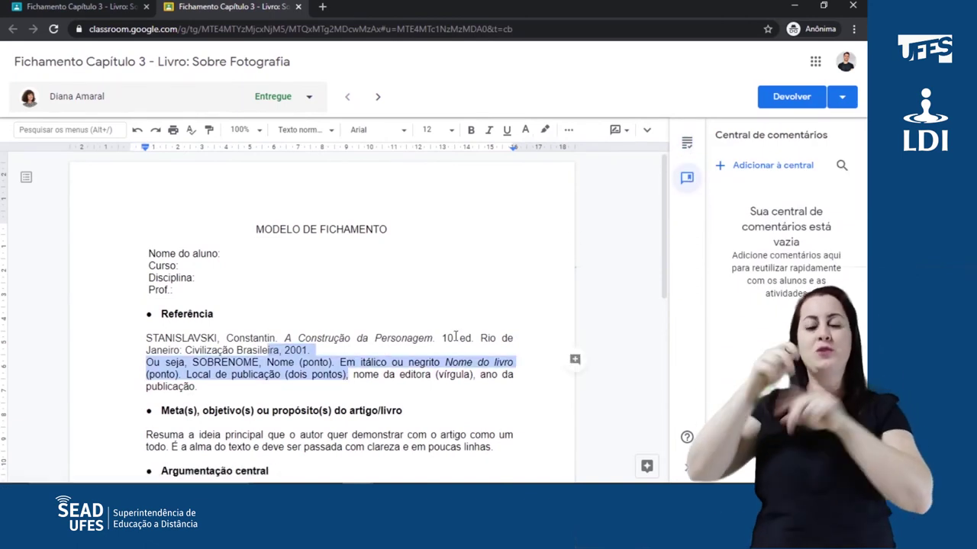
{"action": "scroll", "coordinate": [519, 313], "scroll_direction": "down", "scroll_amount": 1}
{"action": "left_click_drag", "start_coordinate": [286, 371], "coordinate": [345, 383]}
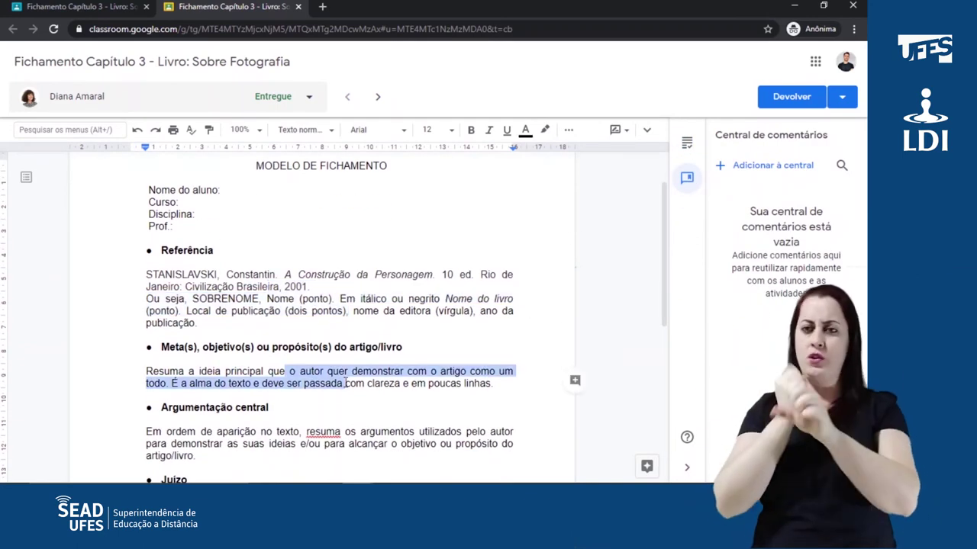
{"action": "left_click", "coordinate": [752, 168]}
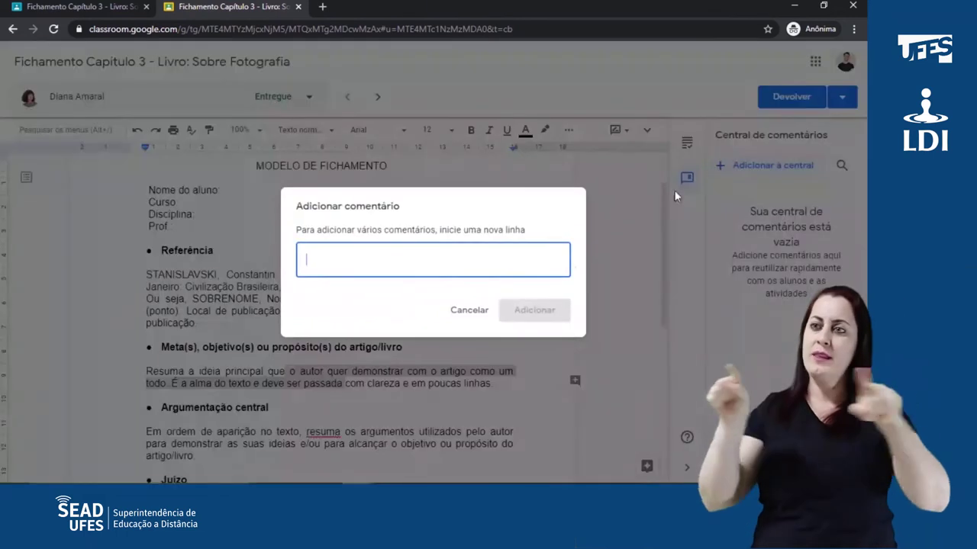
{"action": "left_click", "coordinate": [476, 319]}
{"action": "left_click", "coordinate": [686, 142]}
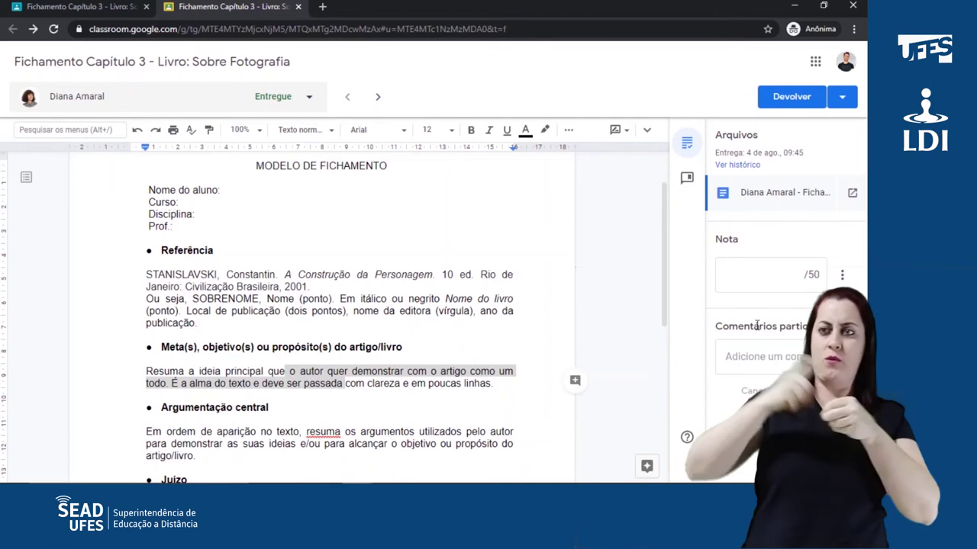
{"action": "left_click", "coordinate": [300, 6]}
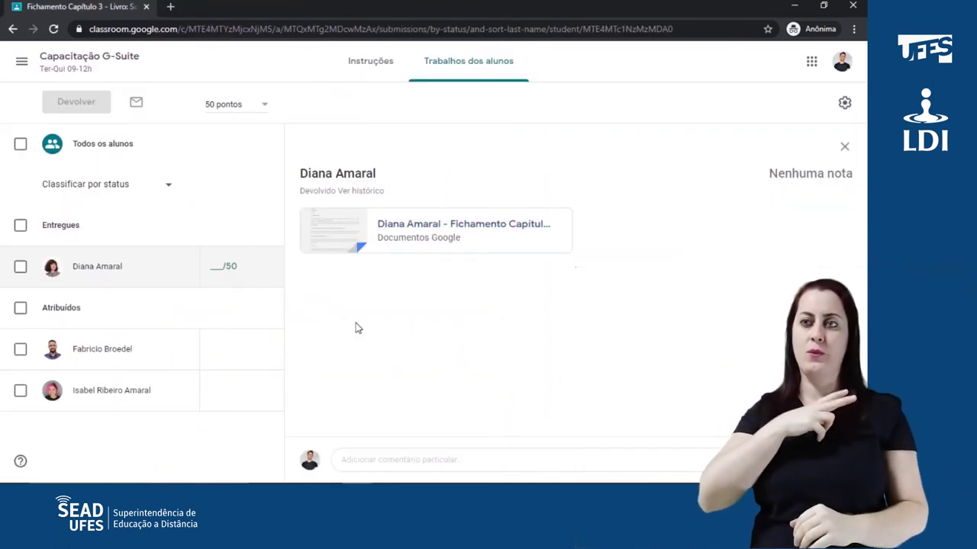
Write the private comment "Excelente!!" on the student's submission.
{"action": "left_click", "coordinate": [405, 461]}
{"action": "type", "text": "Excelente!!"}
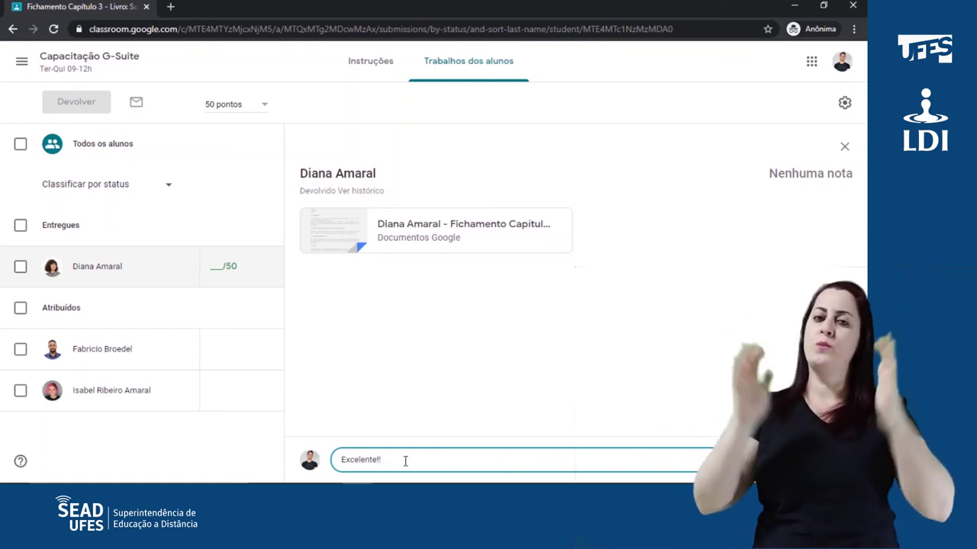
{"action": "left_click", "coordinate": [418, 426]}
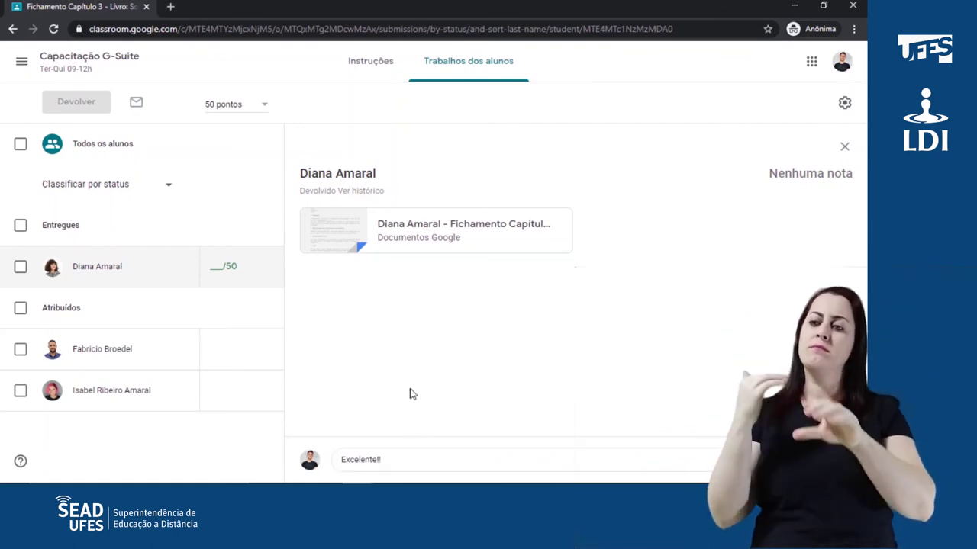
Give the turned-in submission a grade of 50.
{"action": "left_click", "coordinate": [214, 266]}
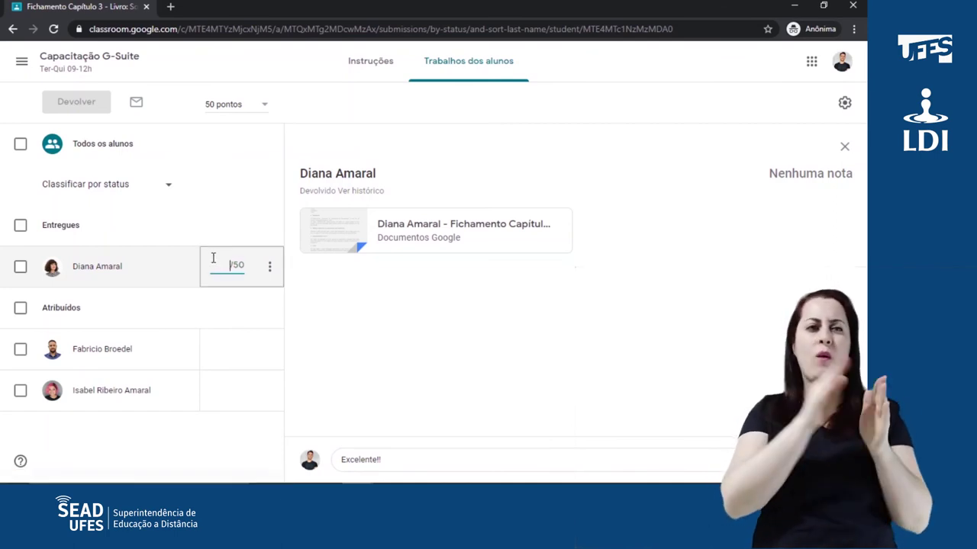
{"action": "type", "text": "50"}
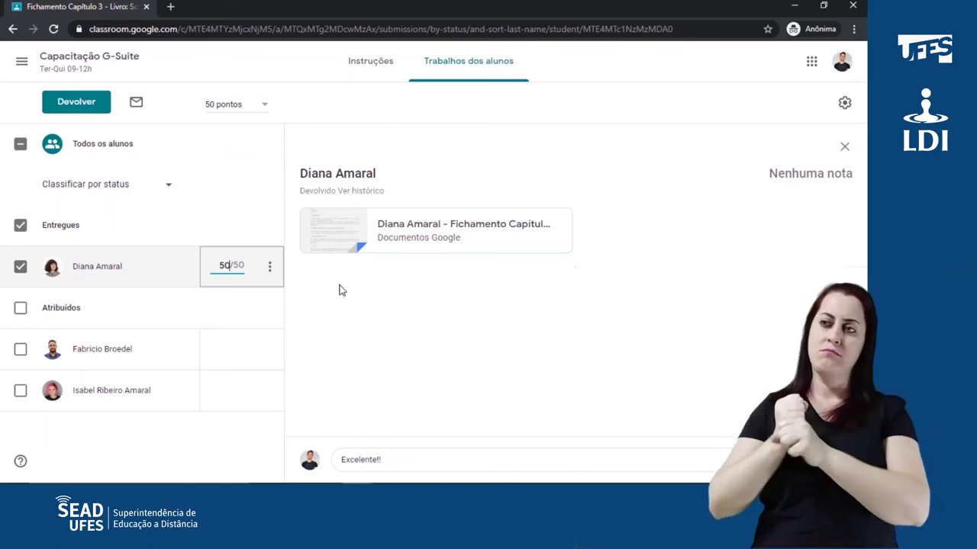
{"action": "left_click", "coordinate": [341, 290]}
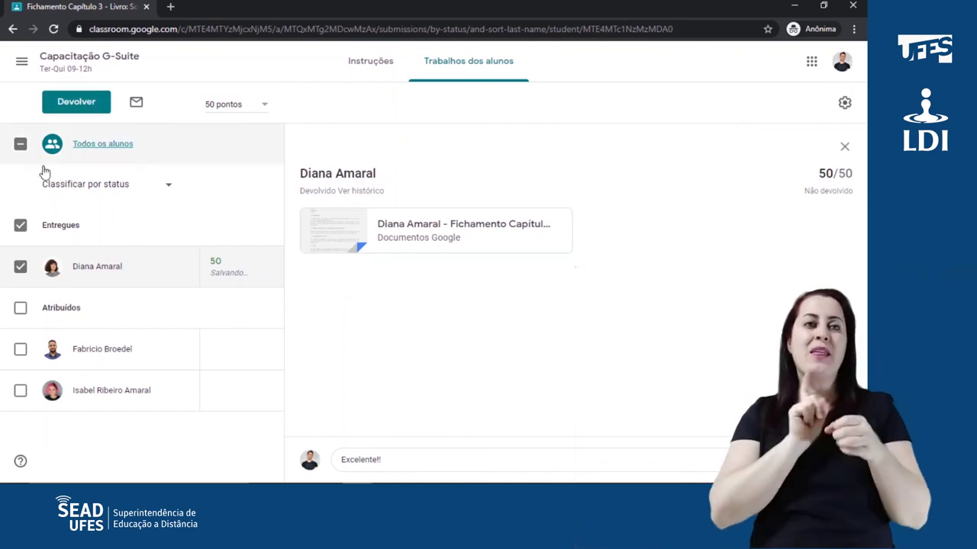
Deselect the graded student, and select all students and clear that selection again.
{"action": "left_click", "coordinate": [22, 269]}
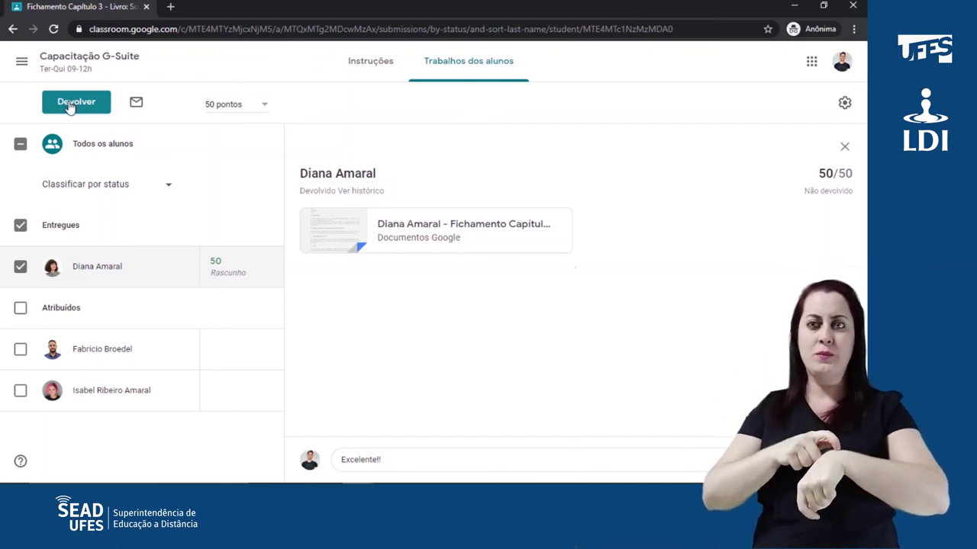
{"action": "left_click", "coordinate": [20, 267]}
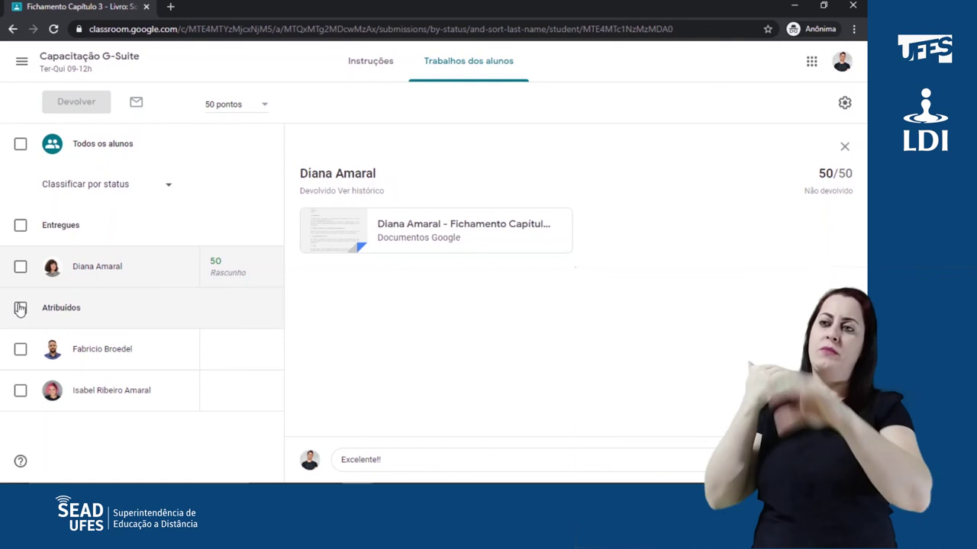
{"action": "left_click", "coordinate": [20, 144]}
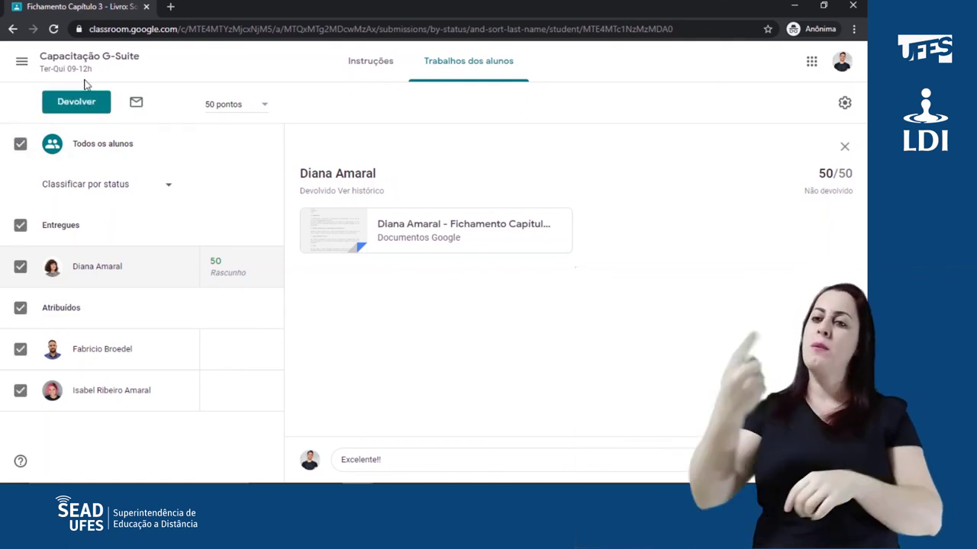
{"action": "left_click", "coordinate": [20, 144]}
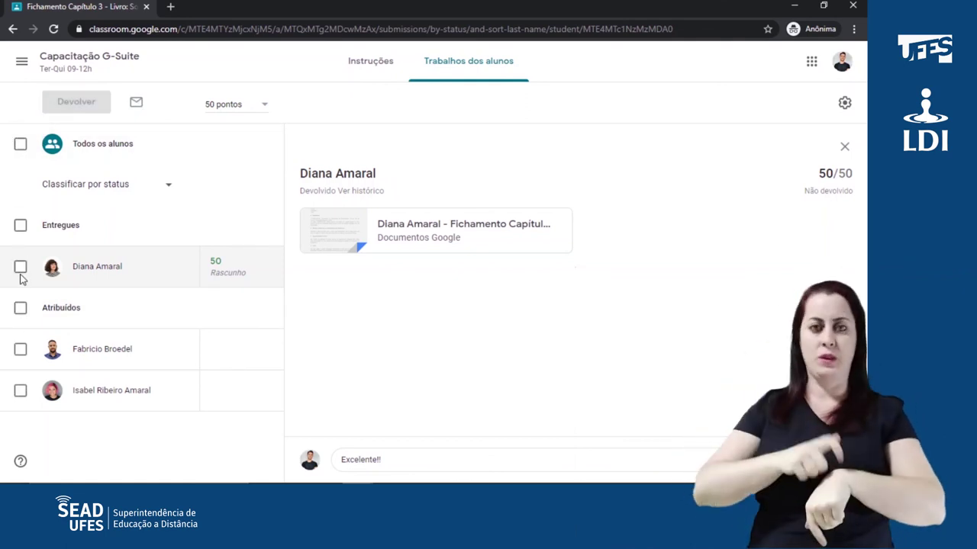